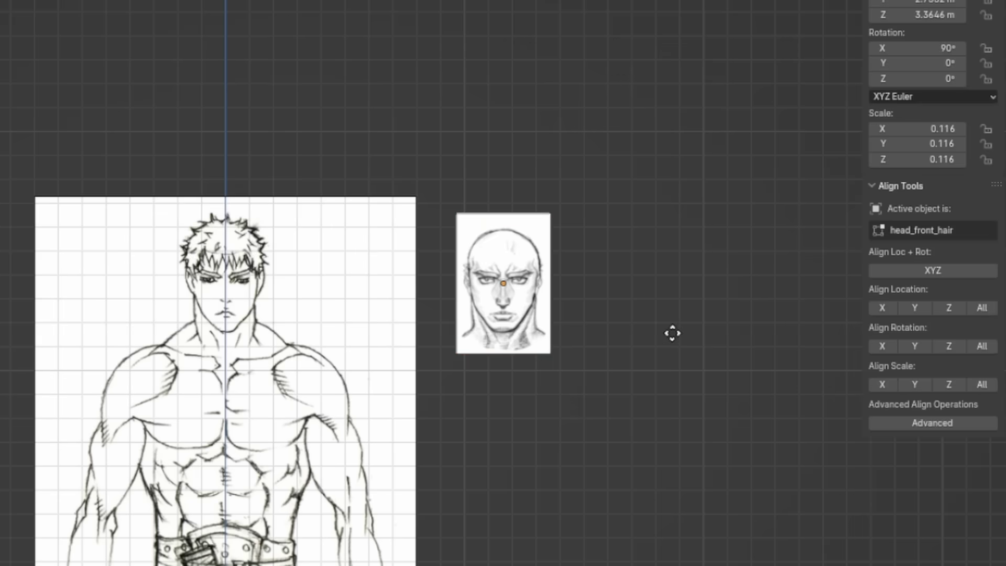
Step: Move the head_front_hair reference image along the X axis to line it up with the head of the full-body sketch
key("g")
key("x")
left_click(669, 352)
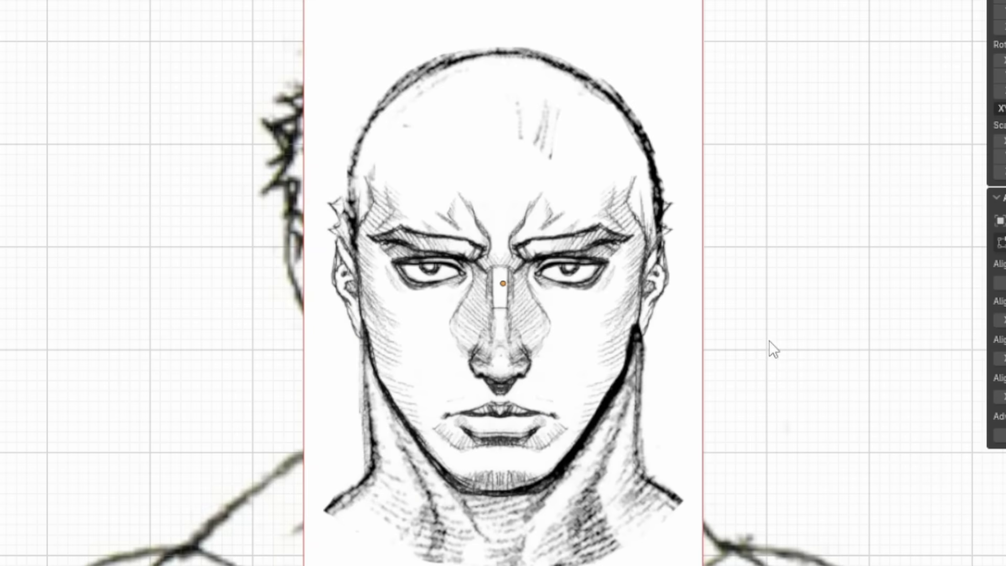
key("g")
key("x")
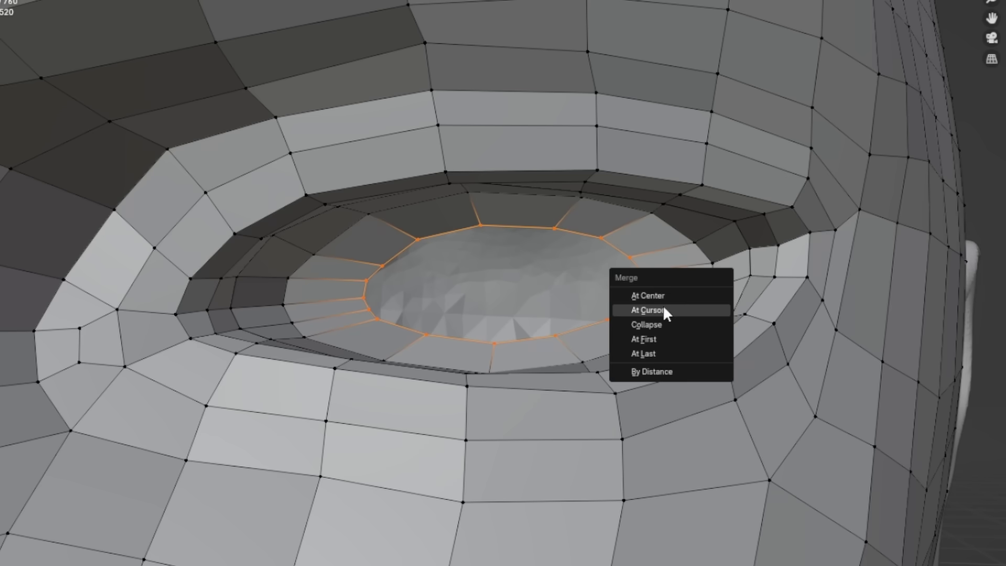
Step: Merge the selected vertices of the eye socket's inner edge loop into one point
left_click(662, 305)
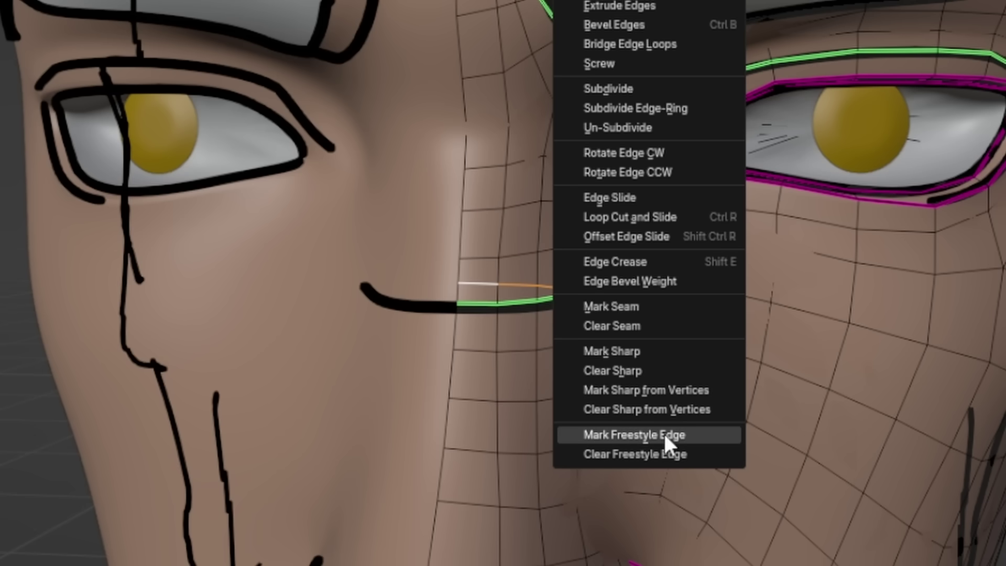
Step: Mark the selected edges on the nose bridge and inside the ear as Freestyle edges
left_click(685, 436)
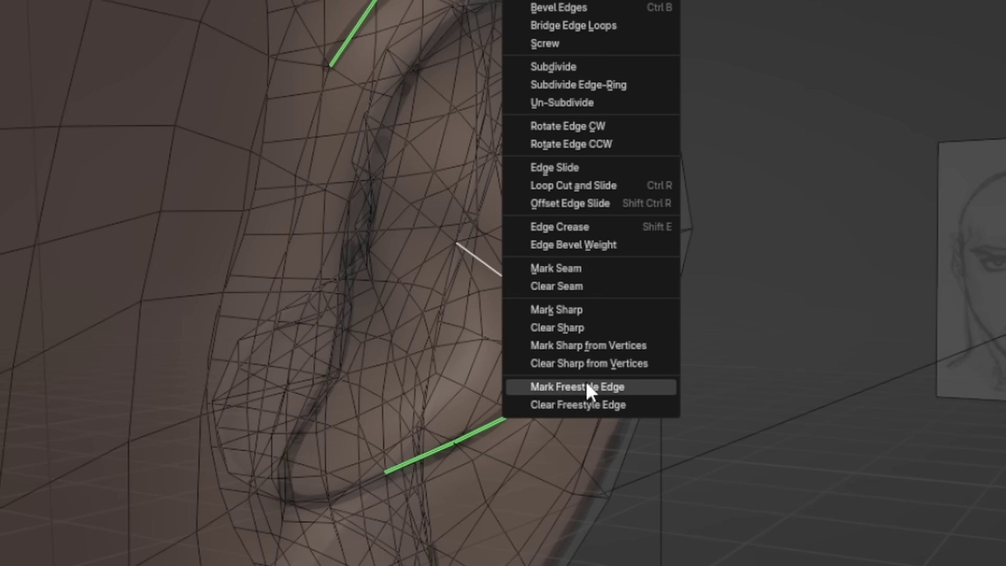
left_click(586, 386)
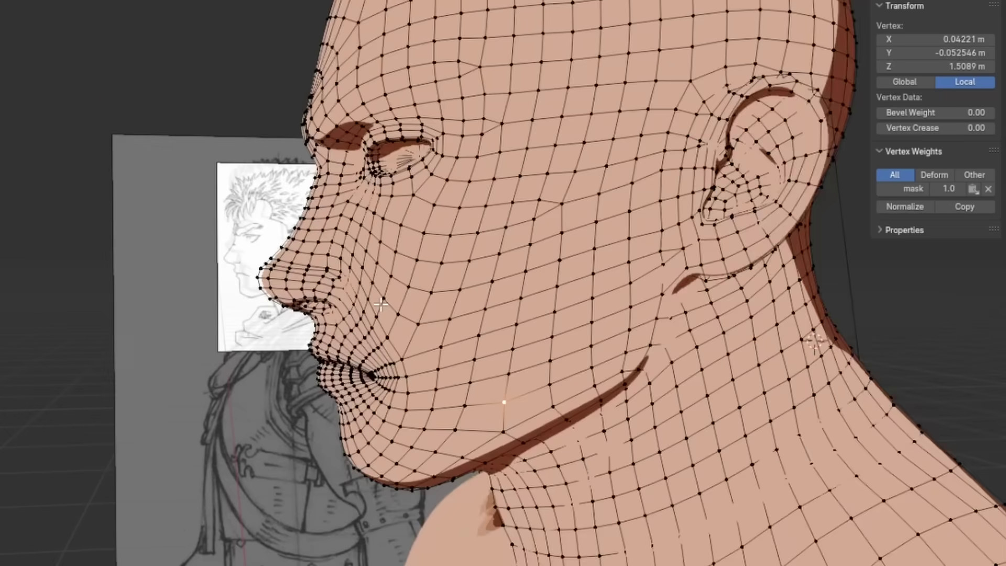
scroll(437, 297, "up", 3)
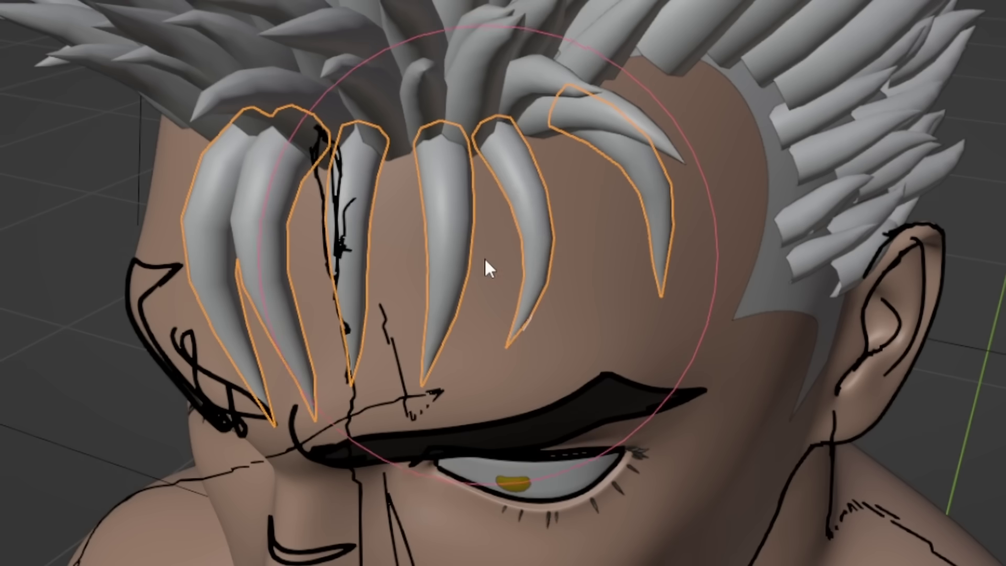
middle_click_drag(484, 257, 586, 292)
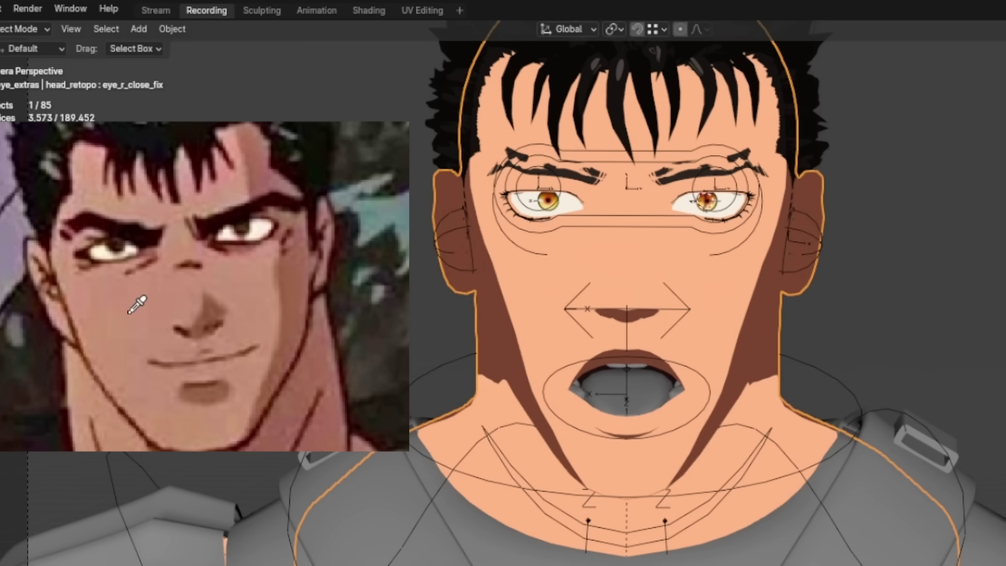
Step: Sample the skin colour from the cheek of the anime reference picture
left_click(137, 304)
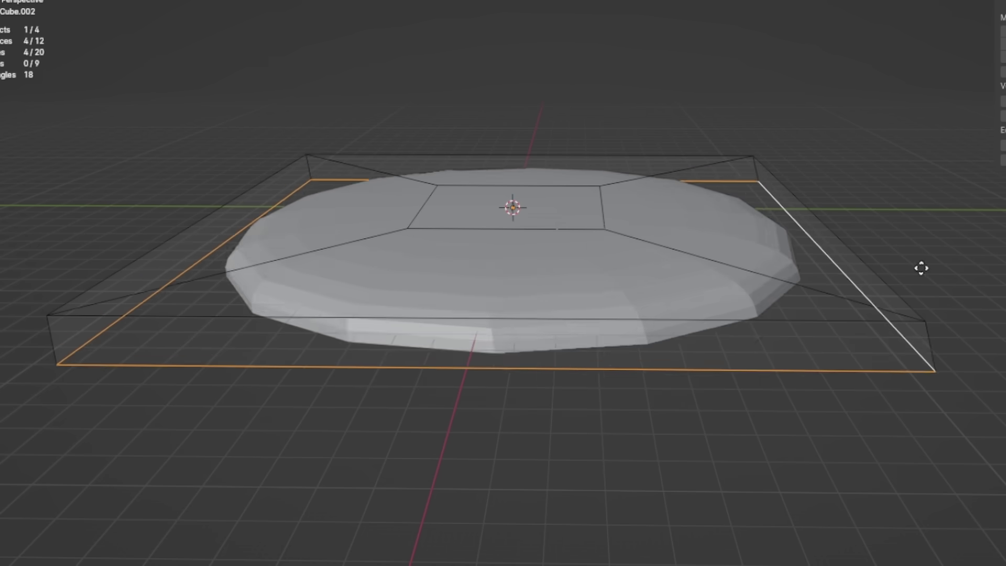
Step: Move the lower edge loop of the flattened Cube.002 ground mesh along the Z axis
key("g")
key("z")
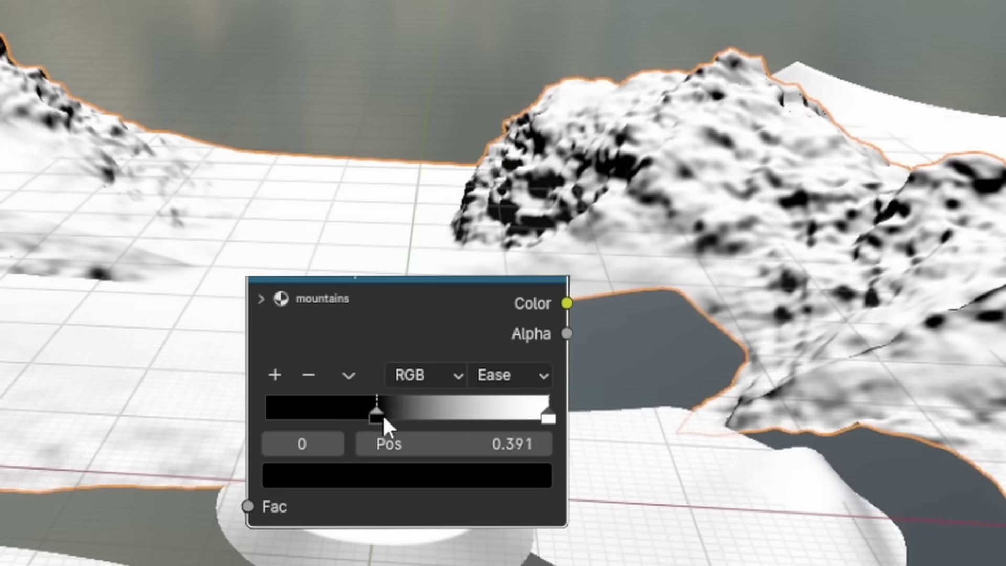
Step: Shift the black stop of the mountains colour ramp closer to the white stop
left_click_drag(382, 414, 452, 410)
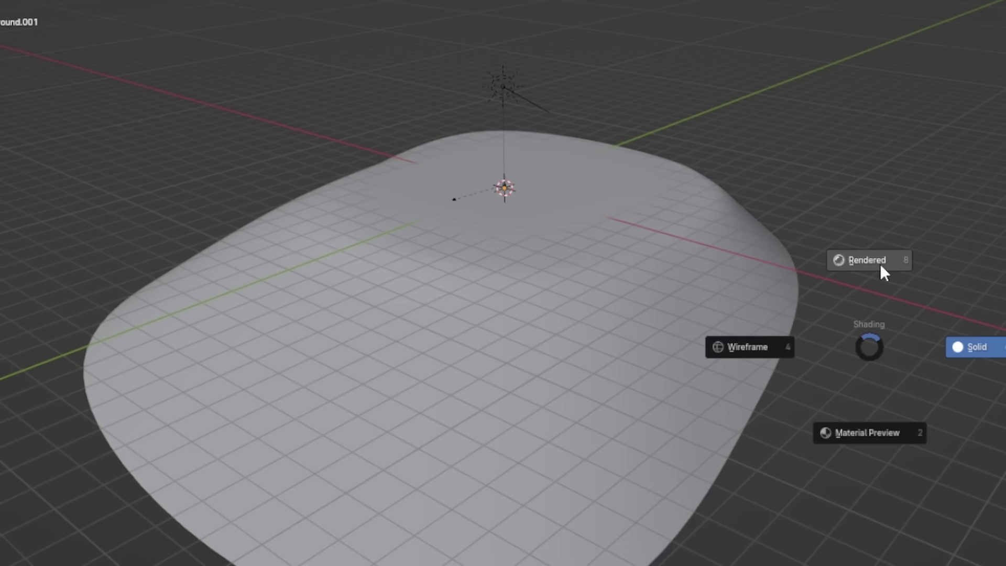
Step: Switch the viewport showing the ground hill to Rendered shading
left_click(882, 269)
scroll(760, 351, "up", 2)
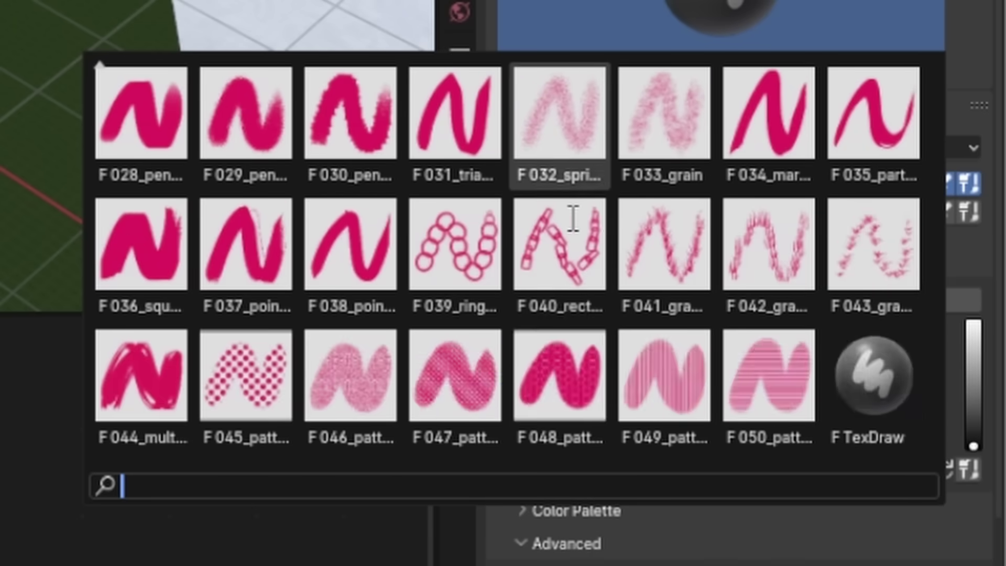
scroll(574, 218, "up", 5)
scroll(573, 218, "up", 2)
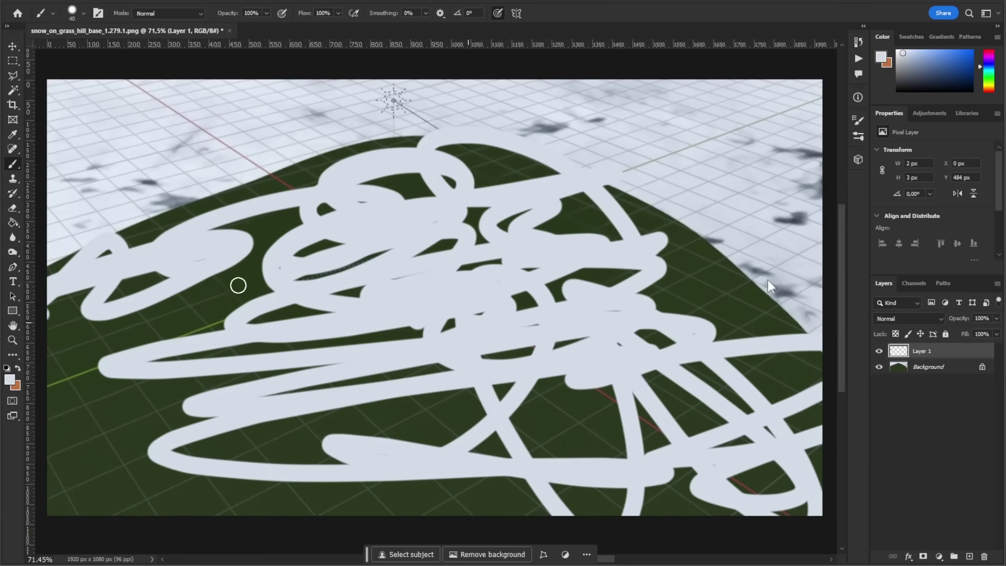
Step: In Photoshop, paint another snow-coloured stroke over the grass hill on Layer 1 and erase across the painted area
left_click_drag(238, 285, 336, 435)
key("e")
mouse_move(655, 236)
left_mouse_down()
mouse_move(393, 393)
mouse_move(26, 340)
left_mouse_up()
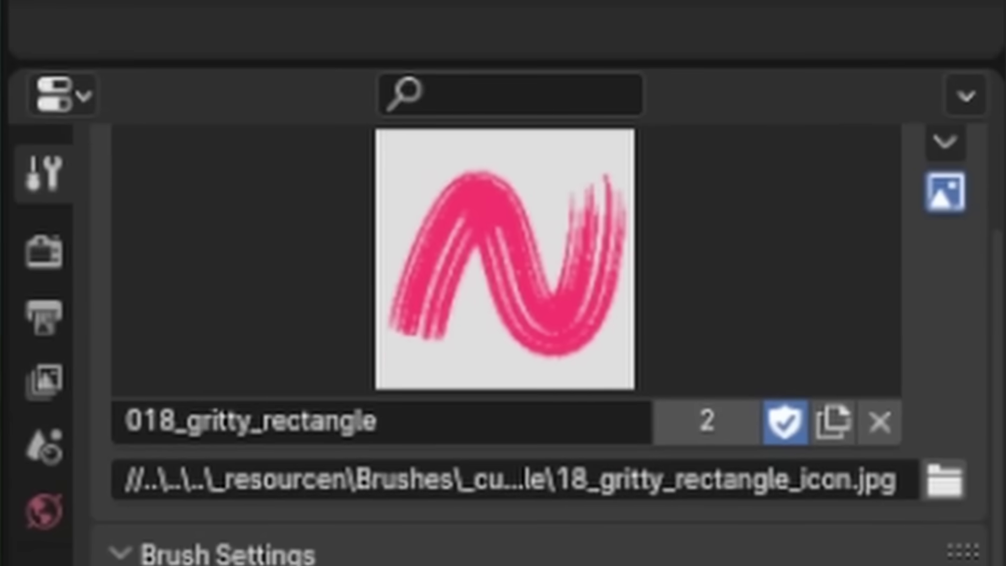
Step: Back in Blender, open the additional options of the 018_gritty_rectangle brush
left_click(946, 141)
mouse_move(808, 269)
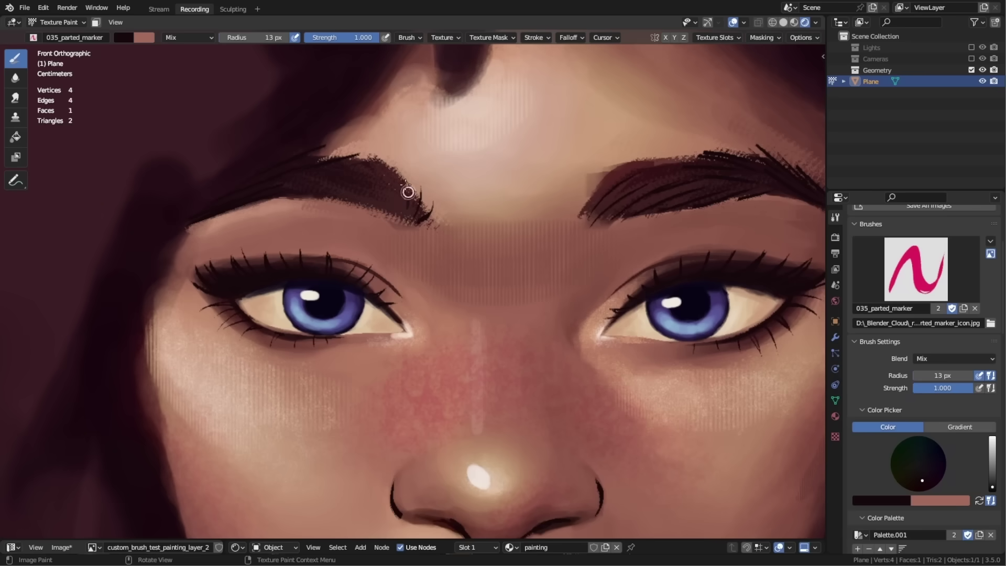
scroll(314, 163, "down", 8)
scroll(430, 220, "up", 10)
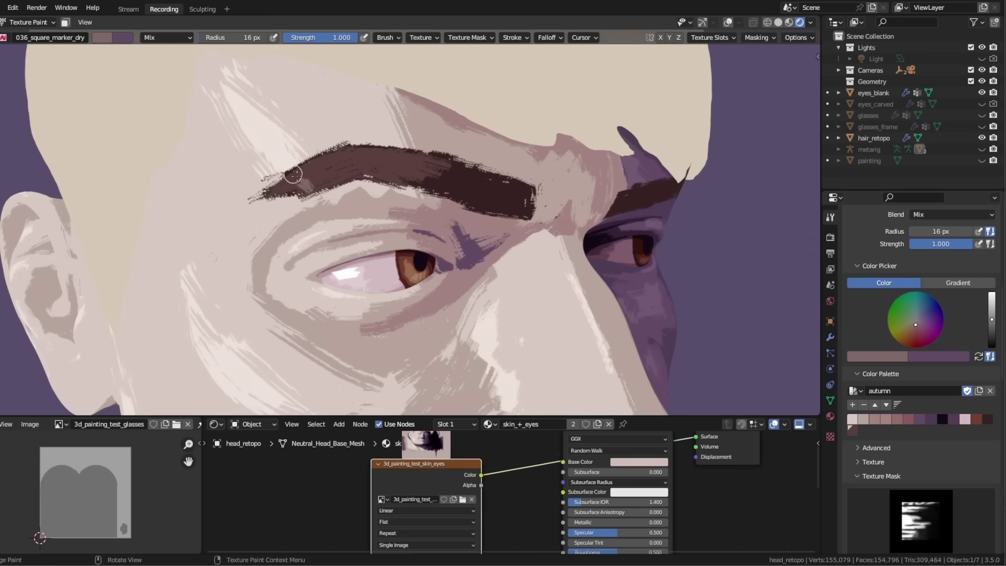
scroll(293, 174, "down", 5)
scroll(294, 174, "up", 5)
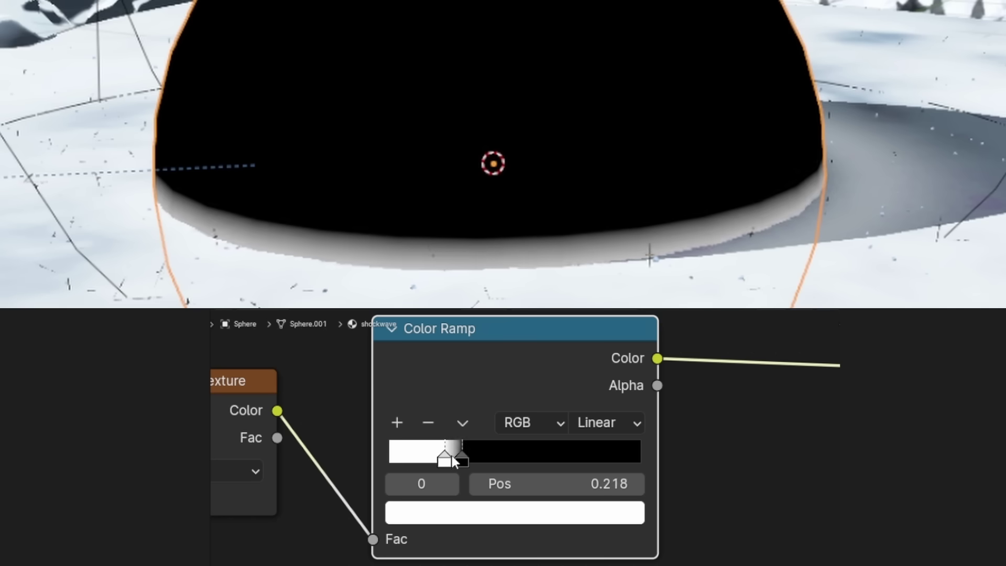
Step: Nudge the white stop of the shockwave material's Color Ramp toward the black stop
left_click_drag(453, 461, 461, 454)
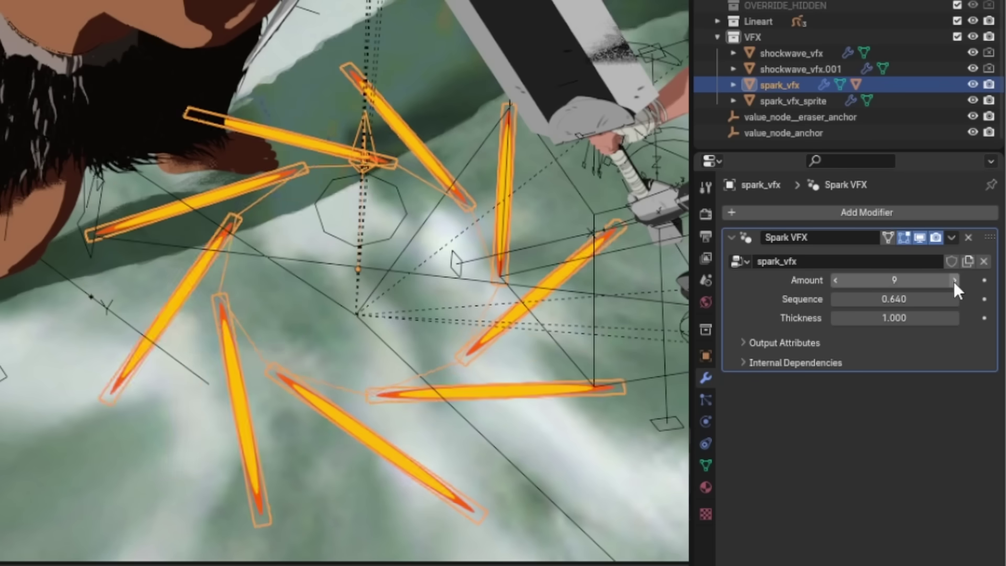
Step: Increase the Amount of the spark_vfx object's Spark VFX modifier by one
left_click(954, 280)
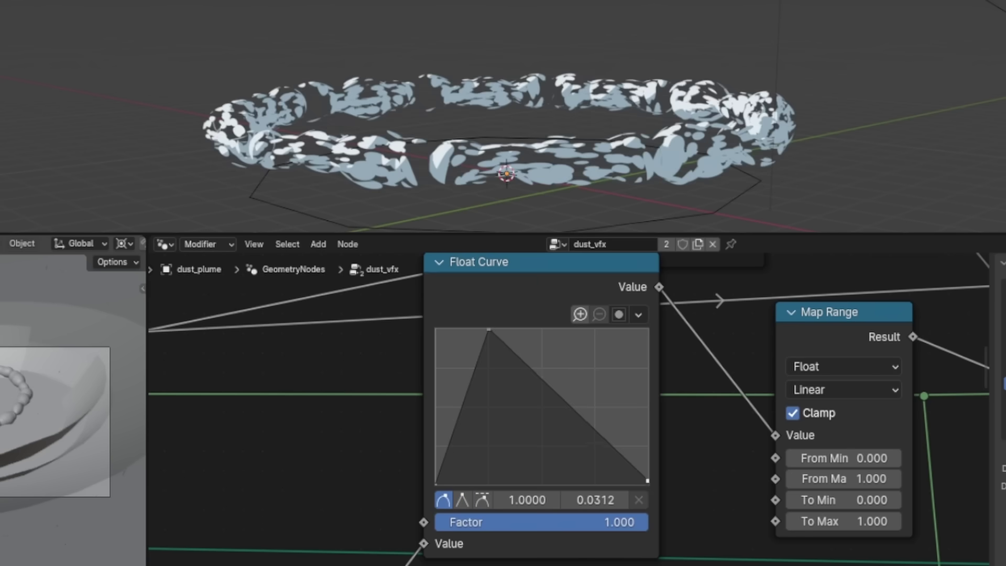
Step: Raise the end point of the Float Curve in the dust_vfx node tree
left_click_drag(648, 478, 650, 443)
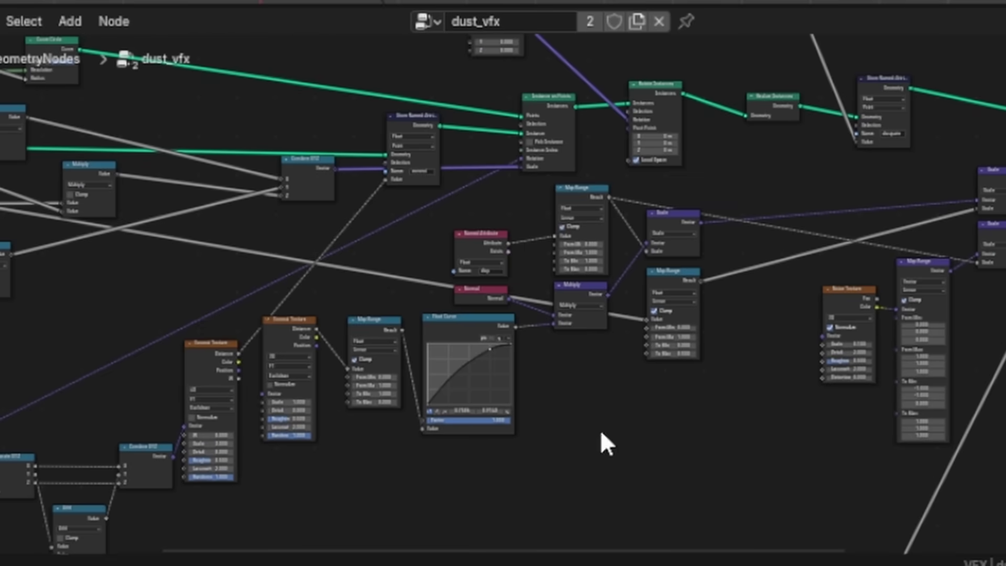
middle_click_drag(235, 245, 817, 275)
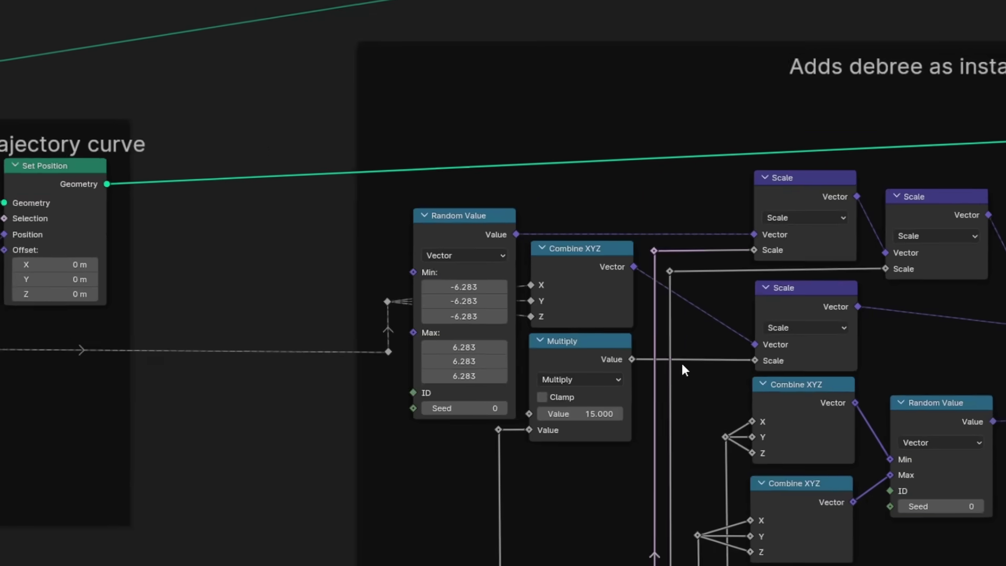
scroll(681, 363, "down", 12)
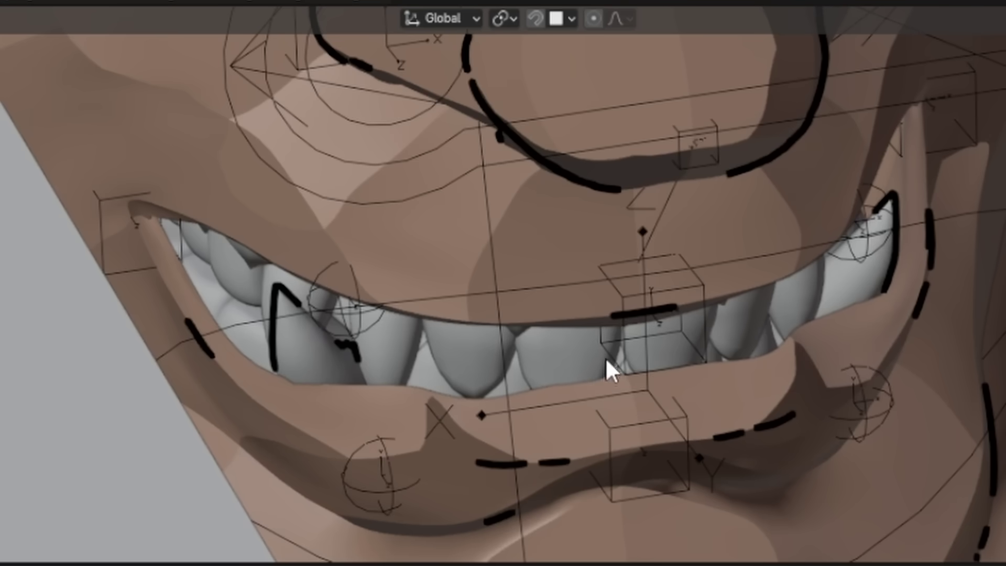
Step: View the character's face through the scene camera
key("KP_0")
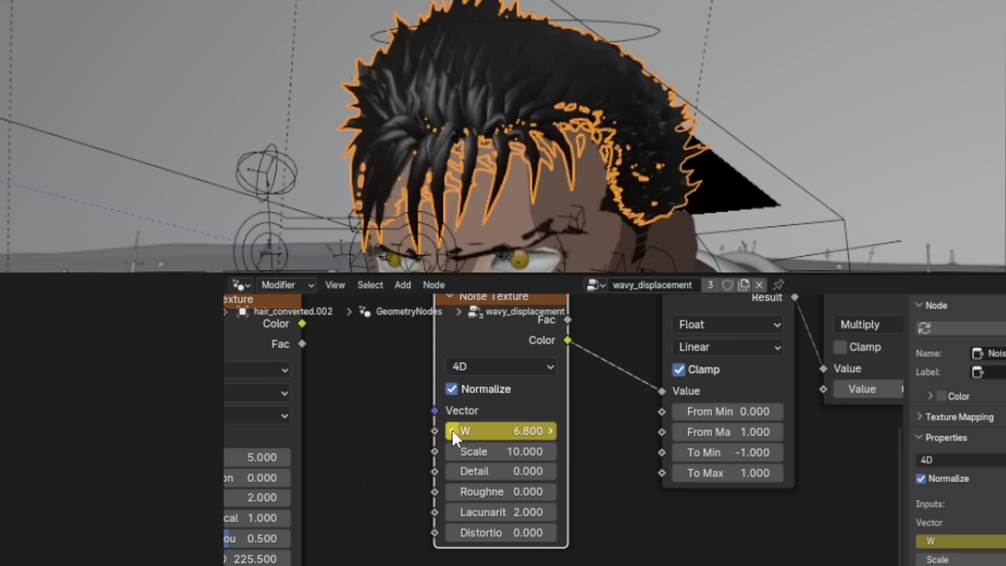
Step: Lower the W value of the 4D Noise Texture in the wavy_displacement node tree by one increment
left_click(451, 430)
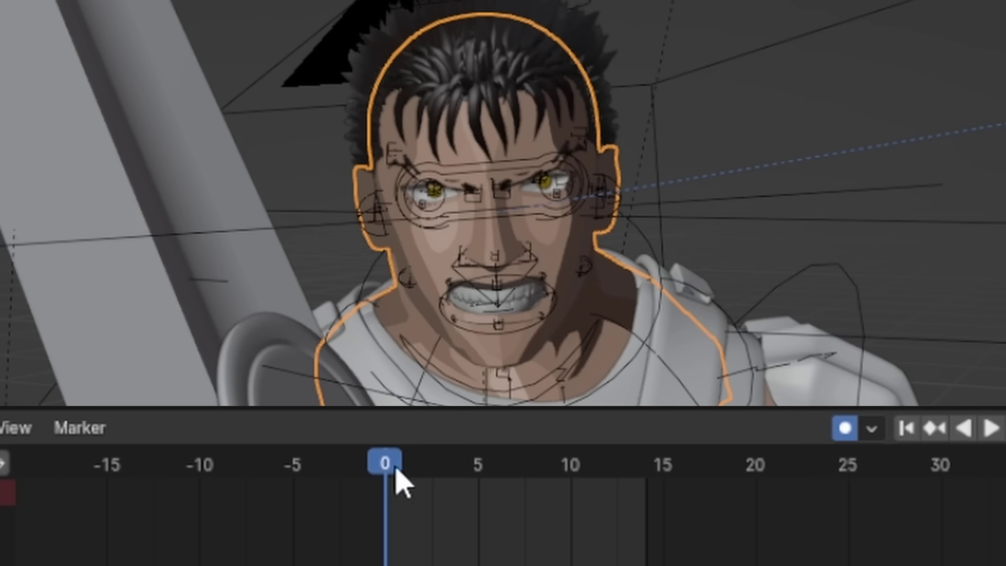
Step: Play back the character's facial animation from frame 0
key("space")
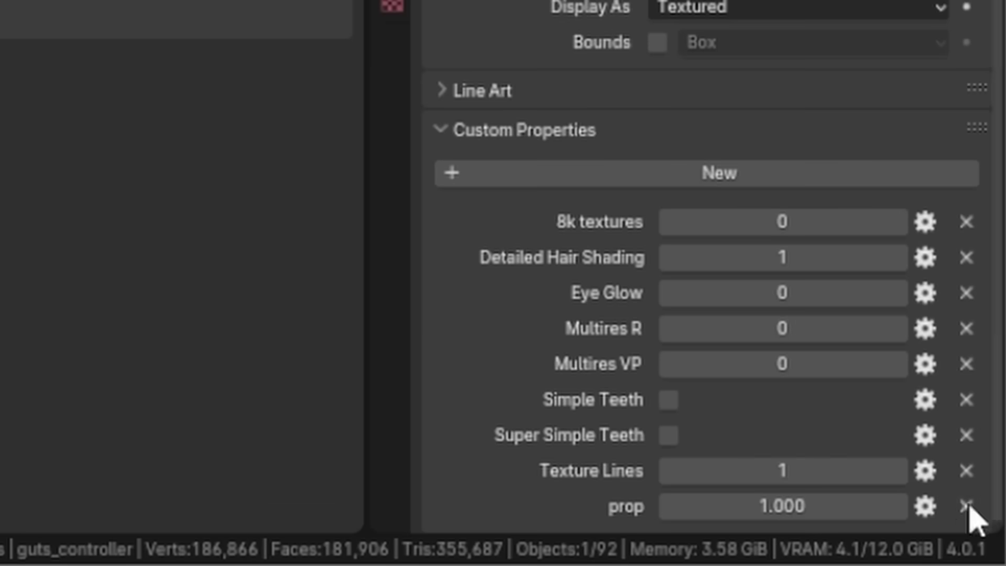
Step: Redefine the prop custom property as an integer named Armor Highlights, default 1, range 0 to 1, and library overridable
left_click(922, 505)
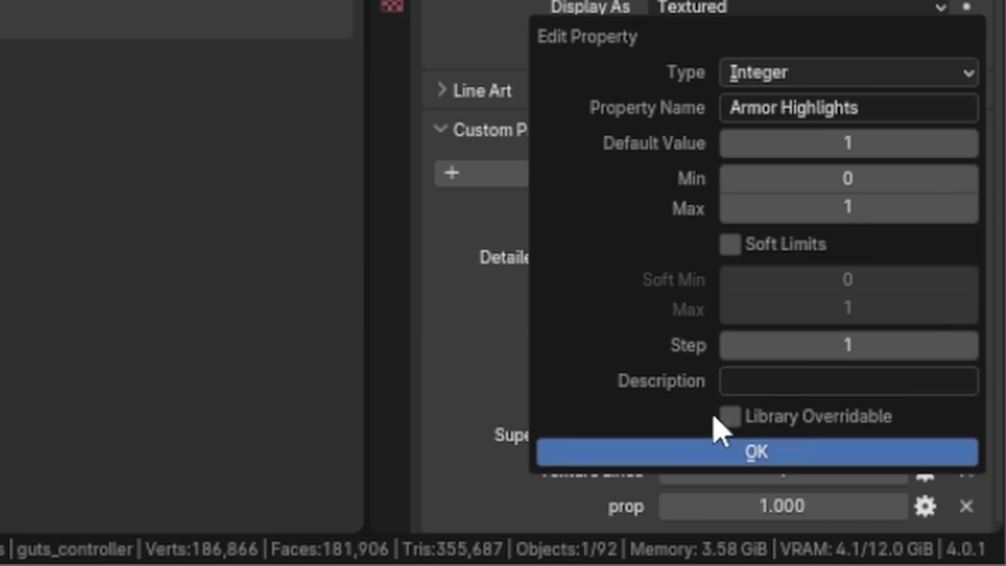
left_click(726, 415)
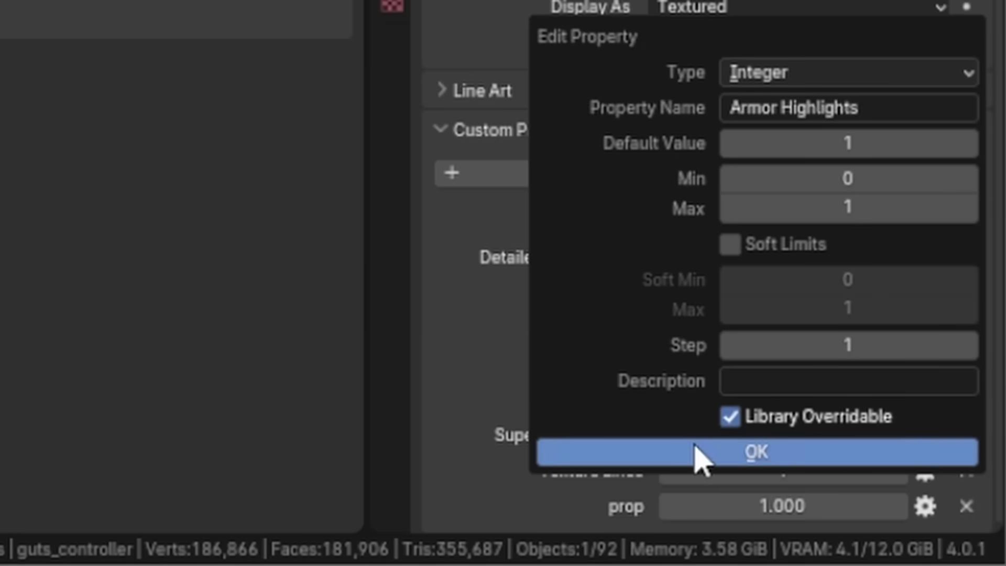
left_click(699, 449)
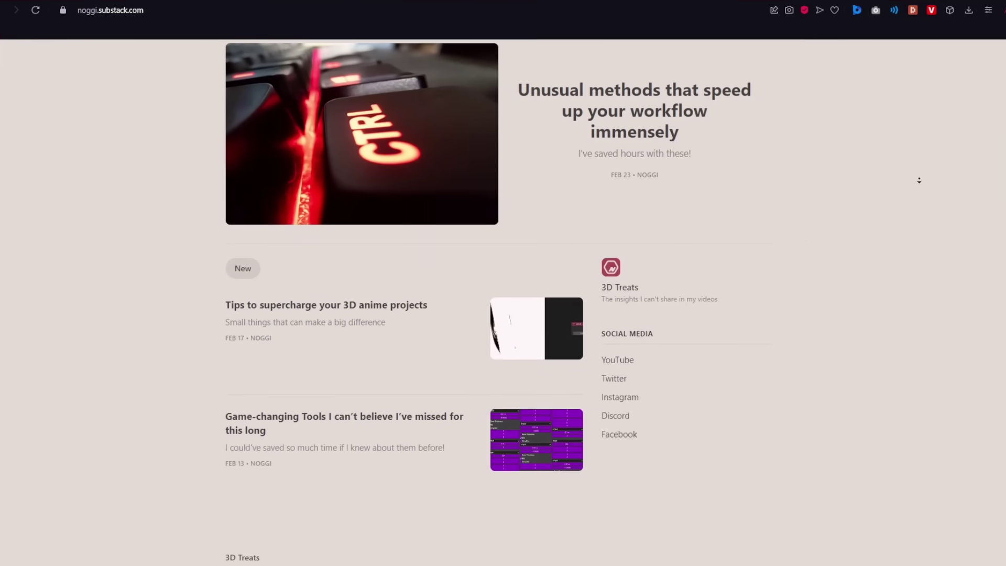
scroll(977, 200, "up", 2)
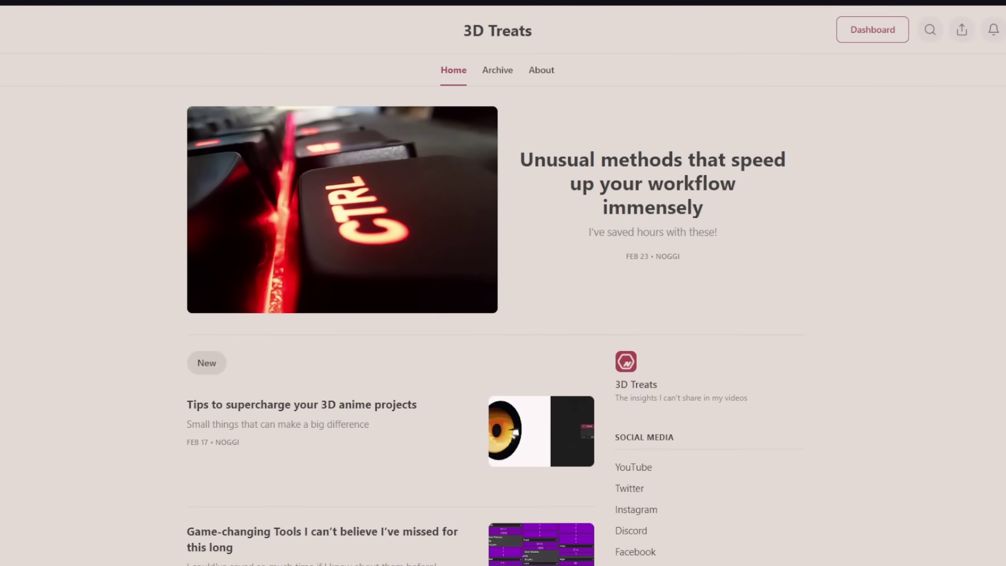